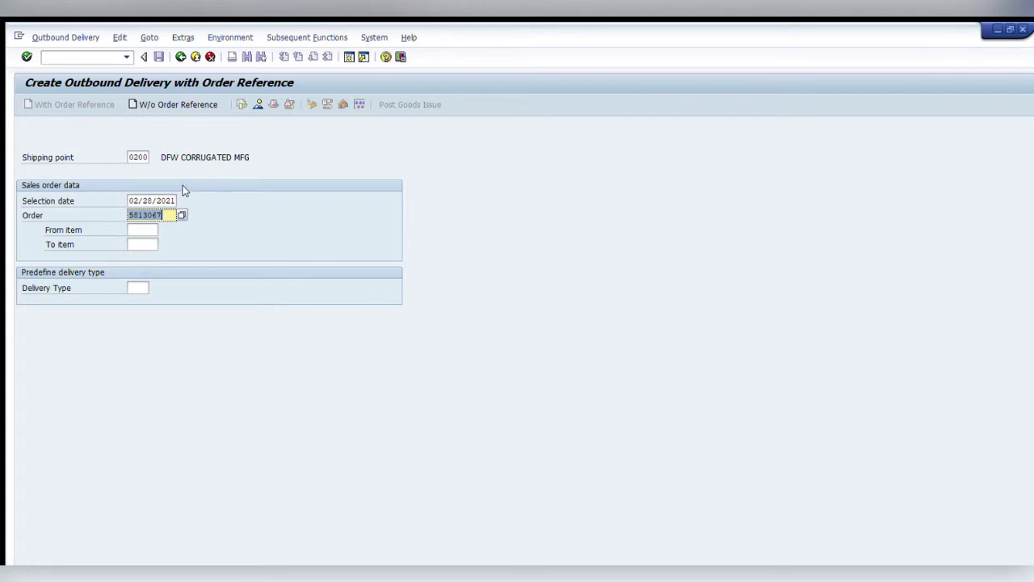
Enter shipping point 0200 and the sales order, then create the outbound delivery.
{"action": "key", "text": "End"}
{"action": "key", "text": "shift+Tab"}
{"action": "key", "text": "shift+Tab"}
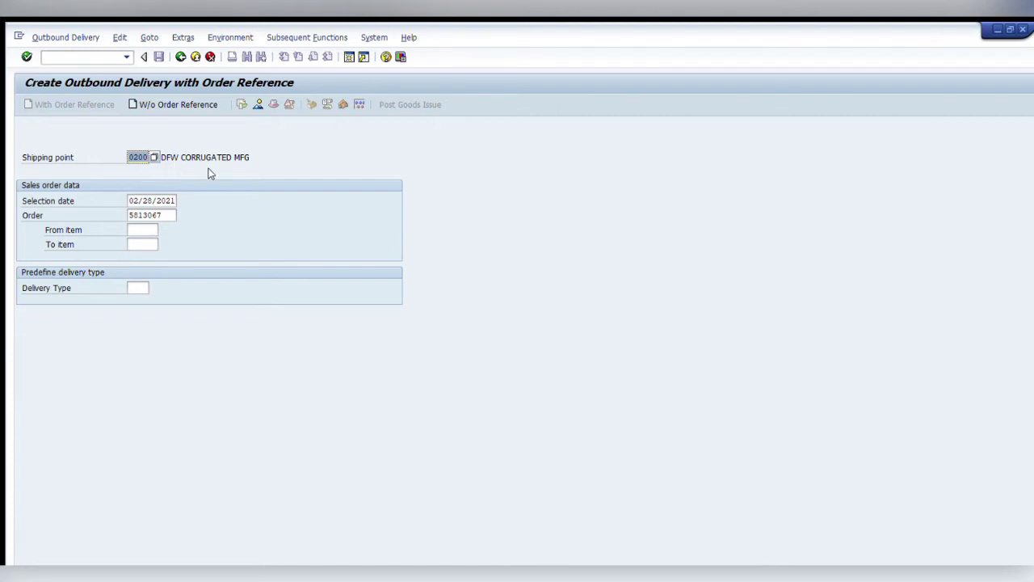
{"action": "key", "text": "Return"}
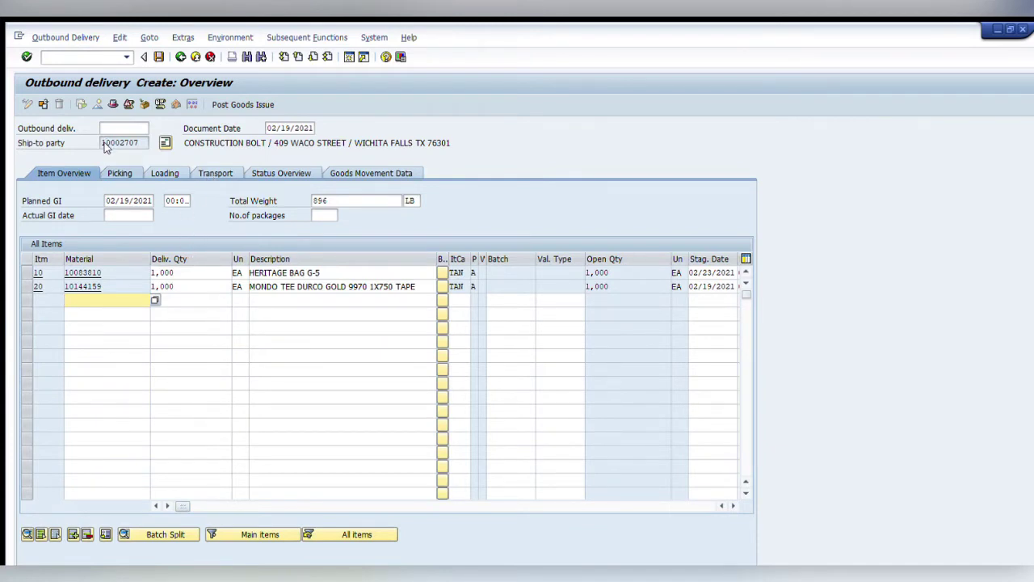
Enter picked quantity 1,000 for items 10 and 20 so the delivery is fully picked.
{"action": "key", "text": "ctrl+Page_Down"}
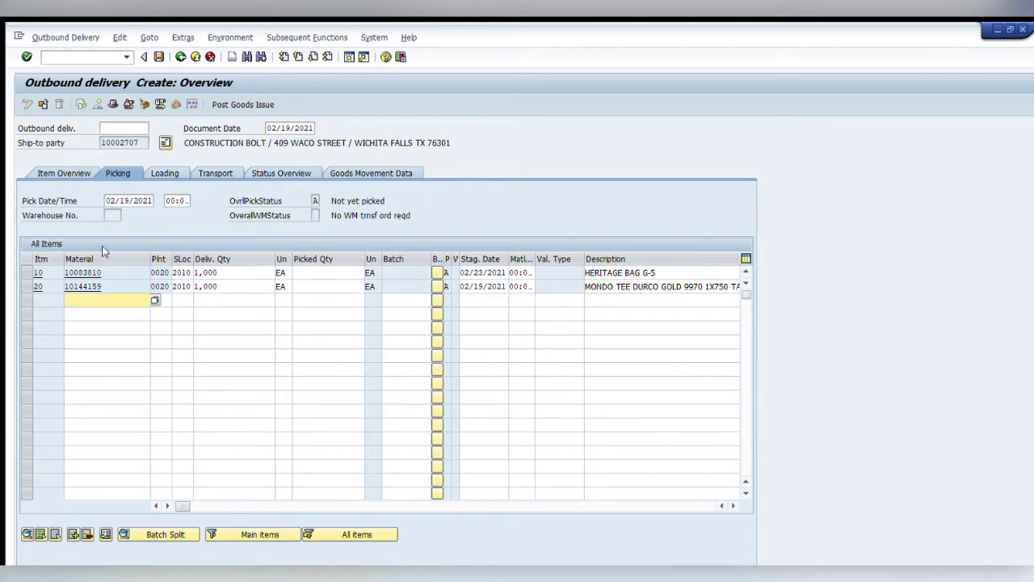
{"action": "left_click", "coordinate": [205, 272]}
{"action": "key", "text": "ctrl+c"}
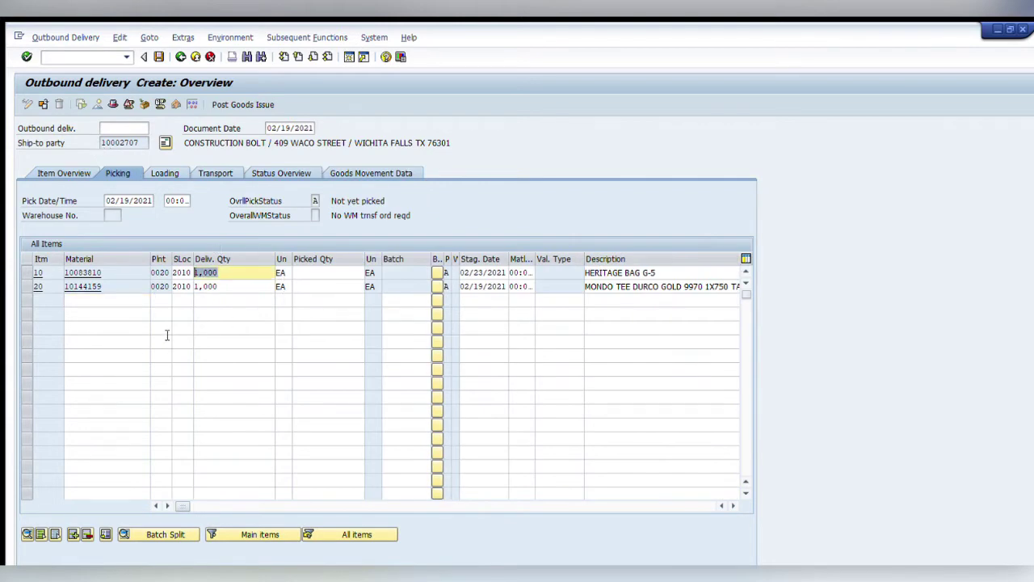
{"action": "left_click", "coordinate": [335, 275]}
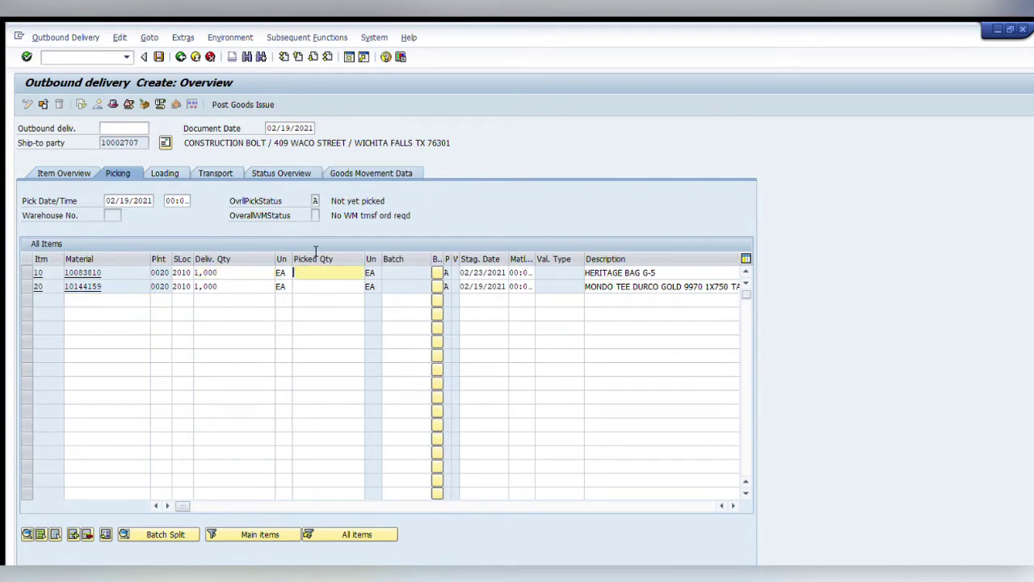
{"action": "key", "text": "ctrl+v"}
{"action": "key", "text": "Down"}
{"action": "key", "text": "ctrl+v"}
{"action": "key", "text": "Return"}
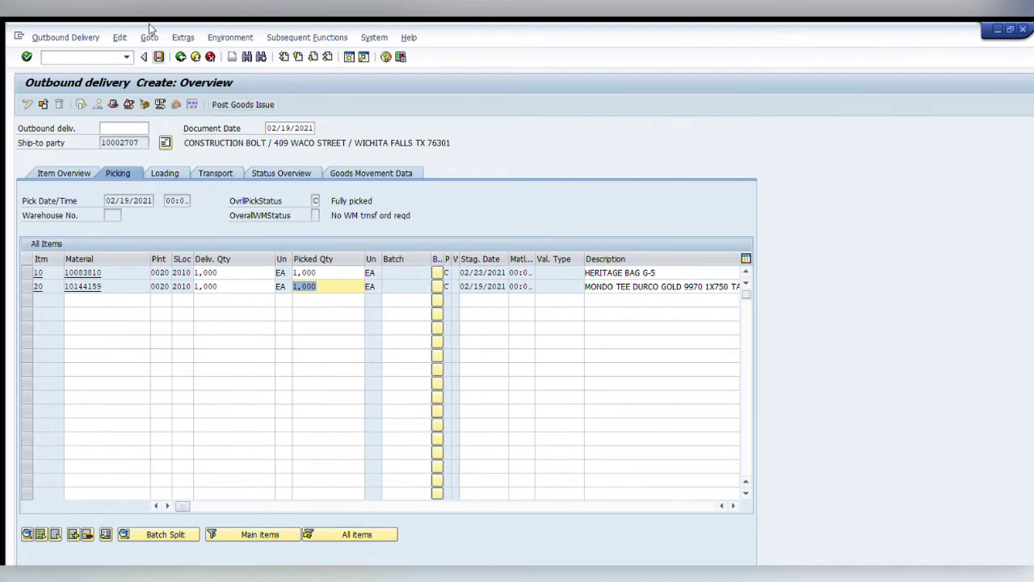
Save the picked outbound delivery and confirm the follow-up message.
{"action": "key", "text": "ctrl+s"}
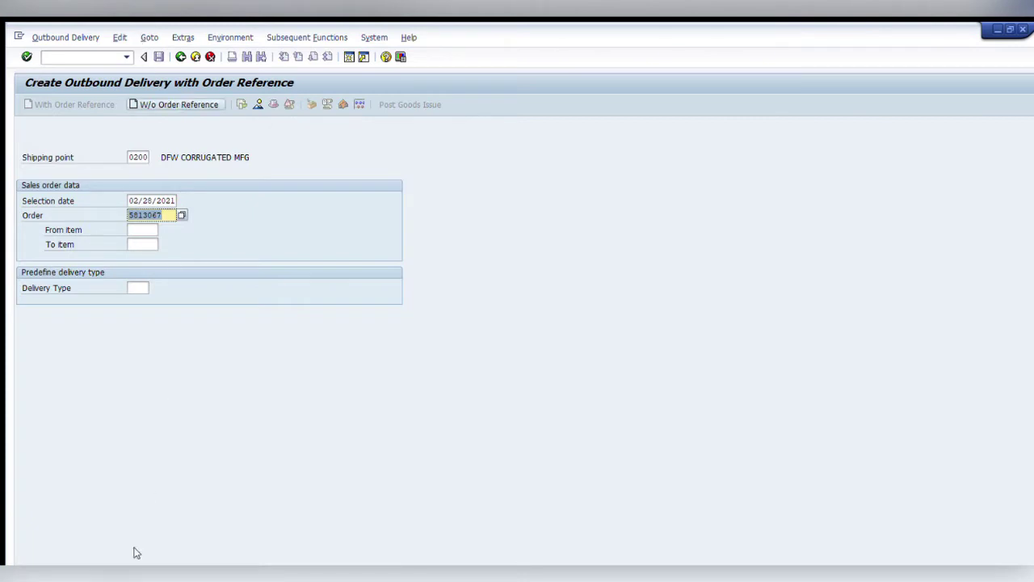
{"action": "key", "text": "Return"}
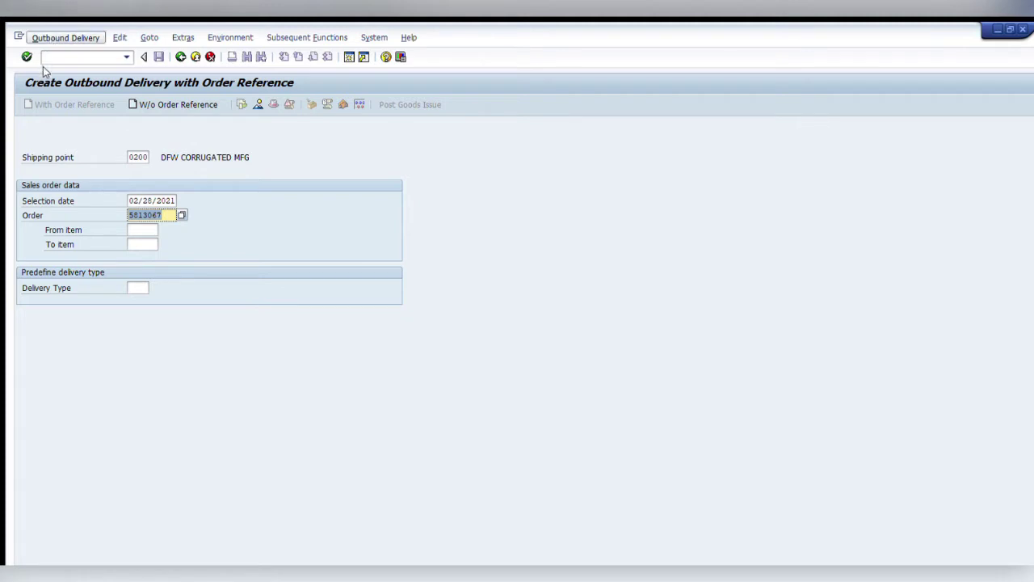
Display delivery 87871716 and check its ShipERP carrier FRTW_SMTL and LTL service.
{"action": "key", "text": "F7"}
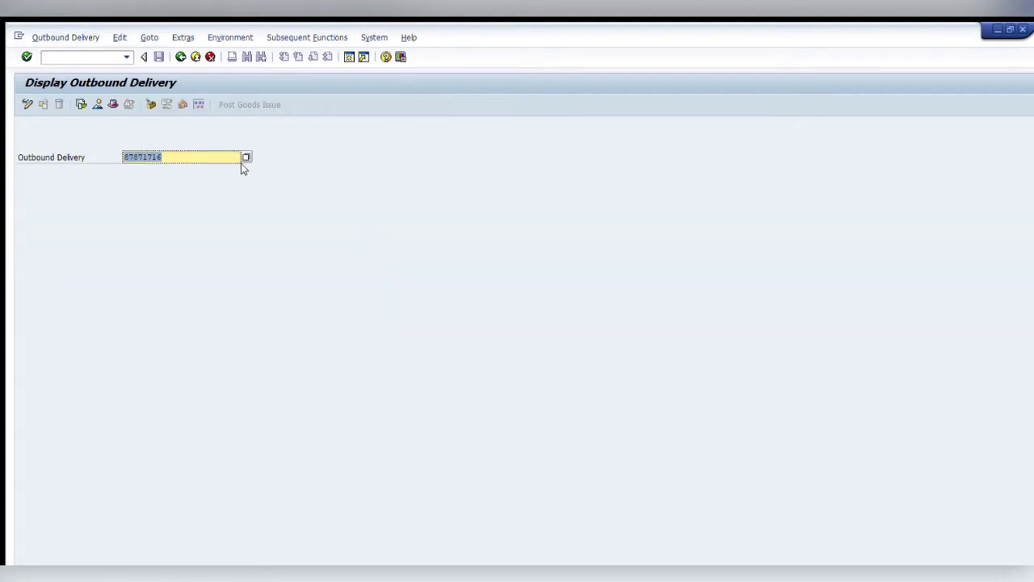
{"action": "key", "text": "Return"}
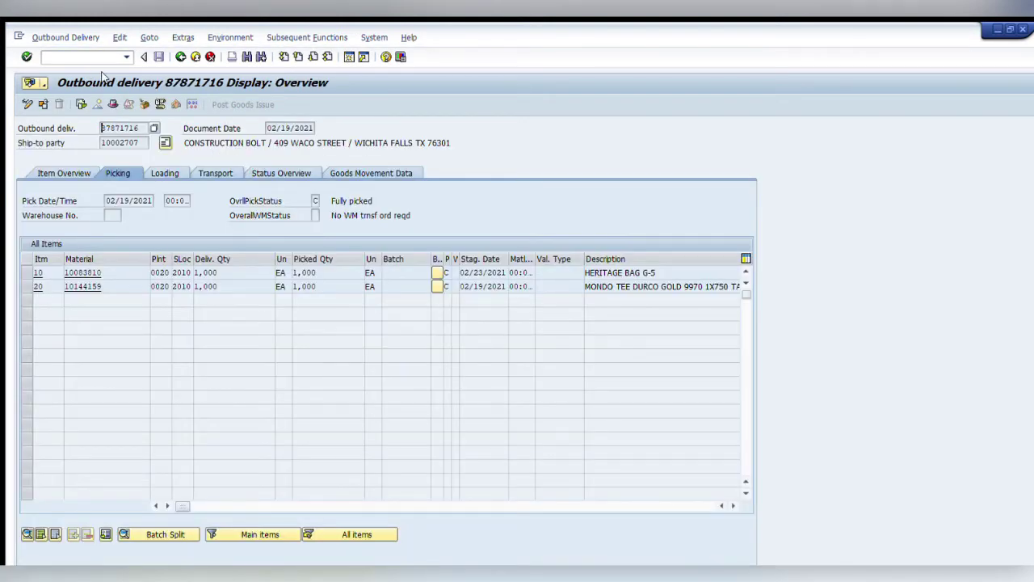
{"action": "key", "text": "F8"}
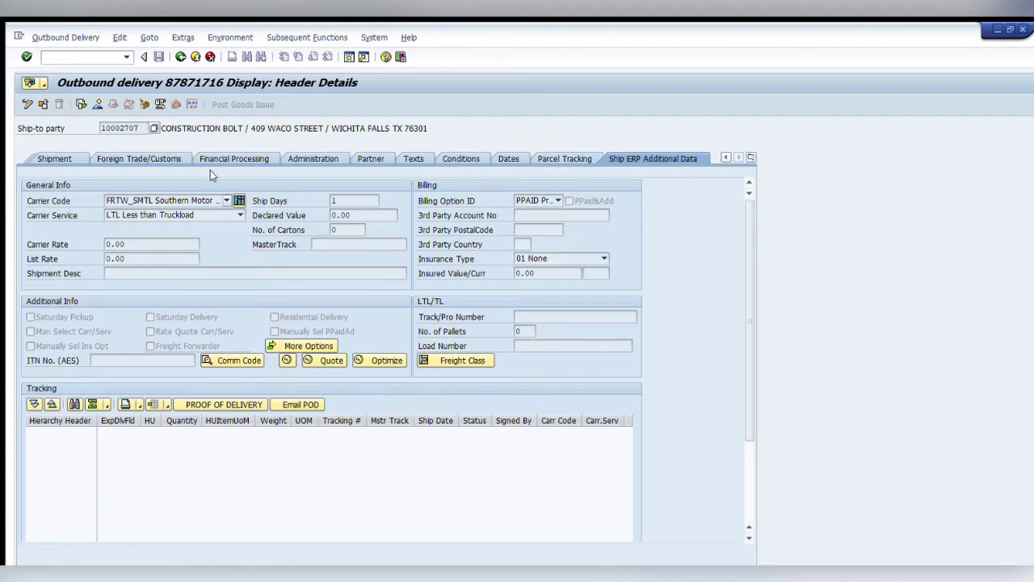
{"action": "key", "text": "Tab"}
Leave the delivery with /n and launch ShipERP (new) from Favorites.
{"action": "key", "text": "ctrl+slash"}
{"action": "type", "text": "/n"}
{"action": "key", "text": "Return"}
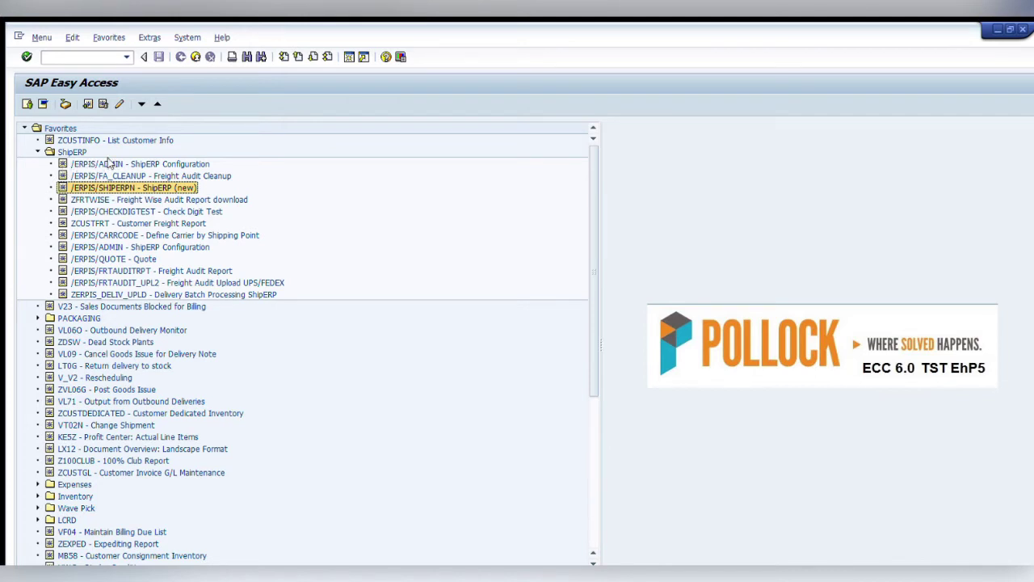
{"action": "key", "text": "Return"}
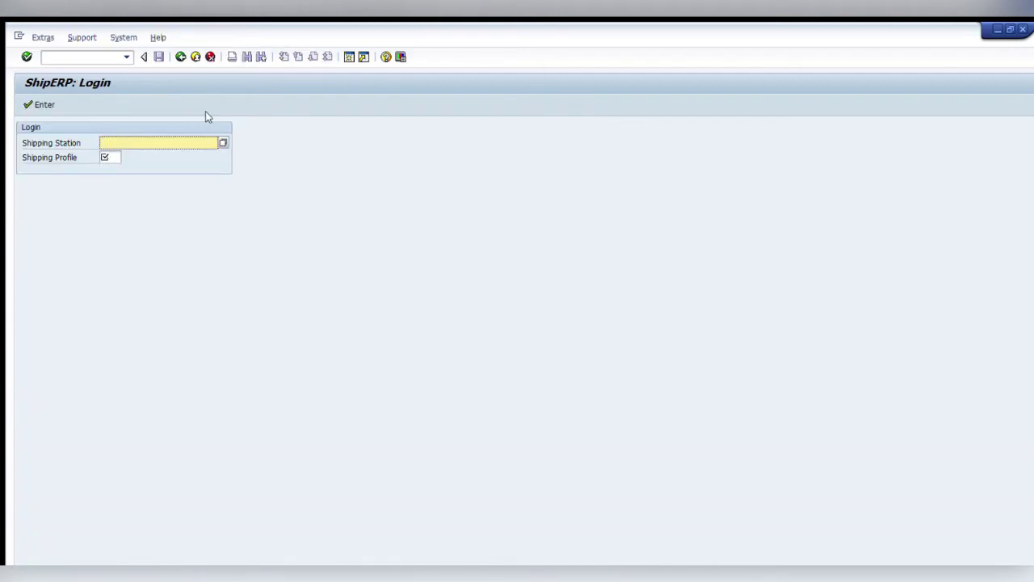
Log in to ShipERP with shipping station 0200_LTL and shipping profile PKG2.
{"action": "key", "text": "Return"}
{"action": "key", "text": "Tab"}
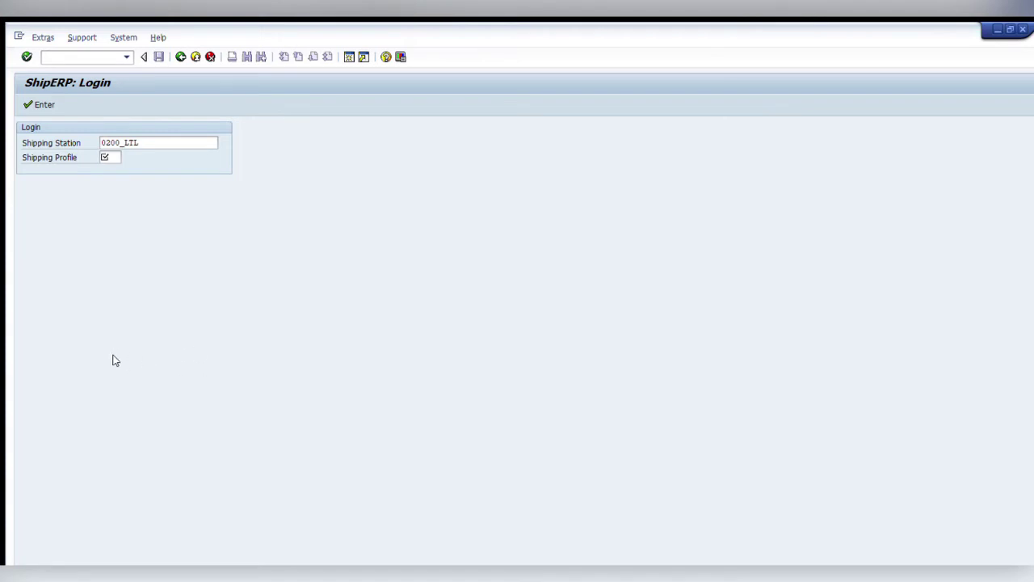
{"action": "type", "text": "PKG2"}
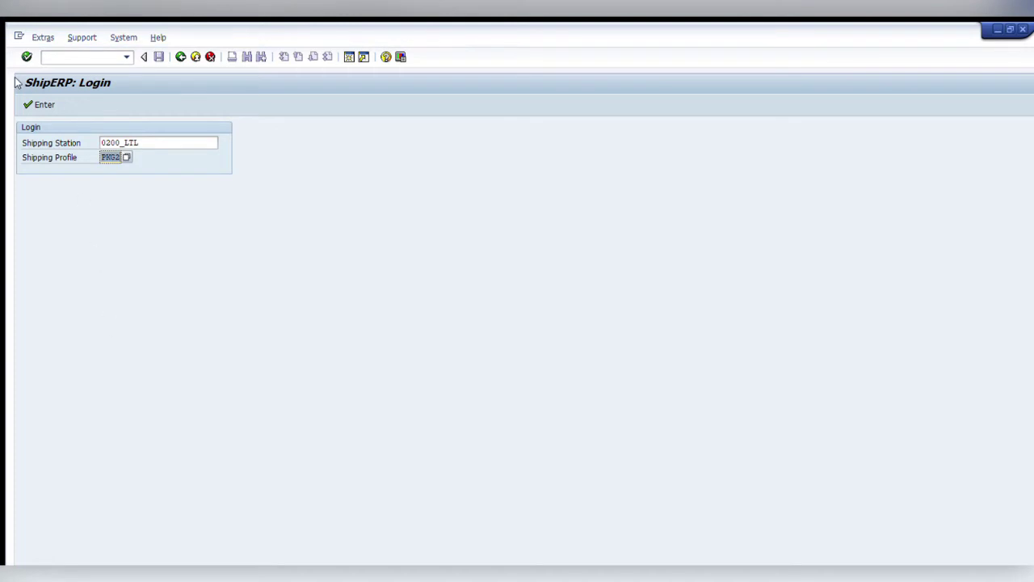
{"action": "left_click", "coordinate": [39, 104]}
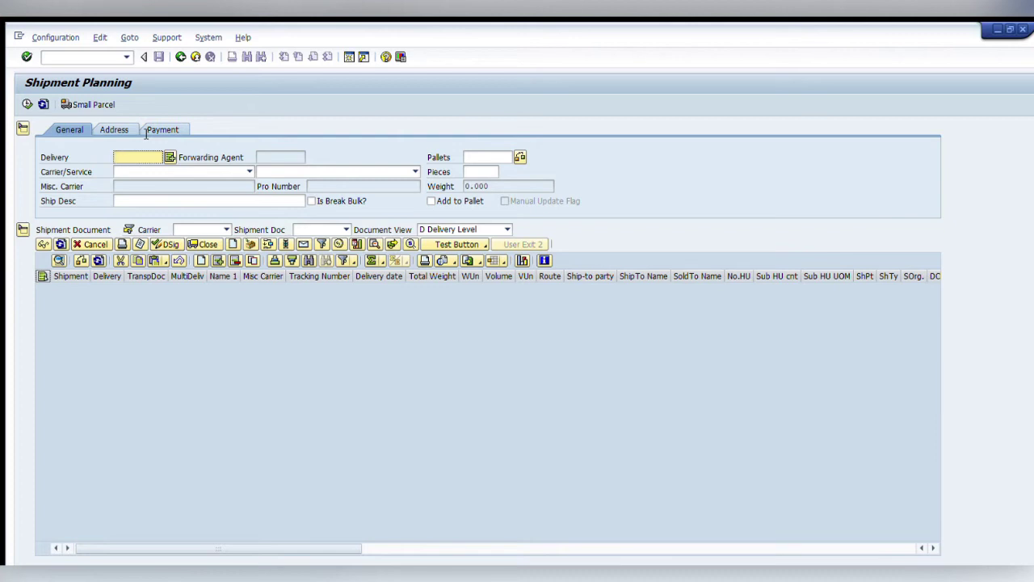
Plan delivery 87871716 with a pro number, 4 pallets and 2000 pieces.
{"action": "type", "text": "87871716"}
{"action": "key", "text": "Return"}
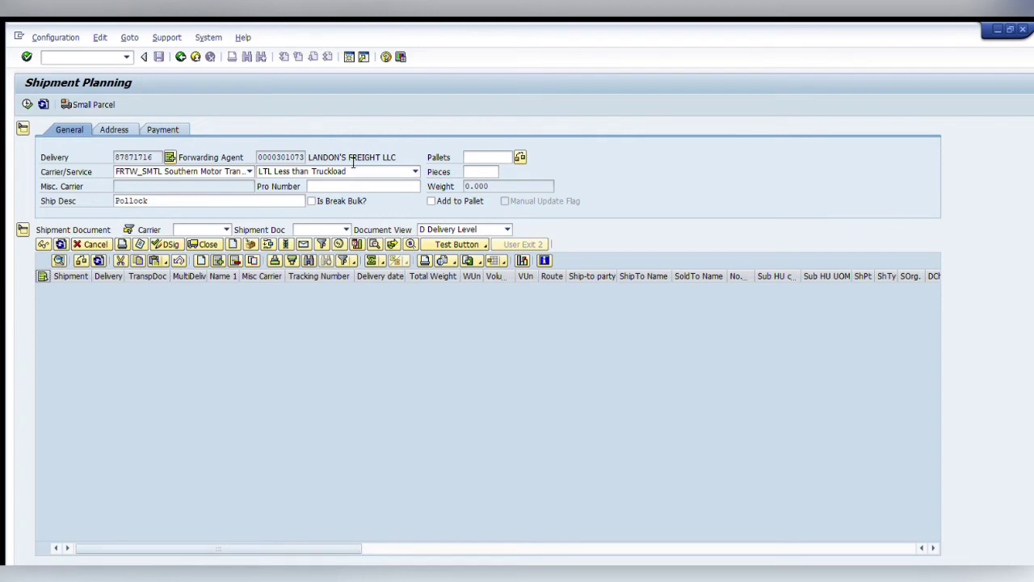
{"action": "key", "text": "Tab"}
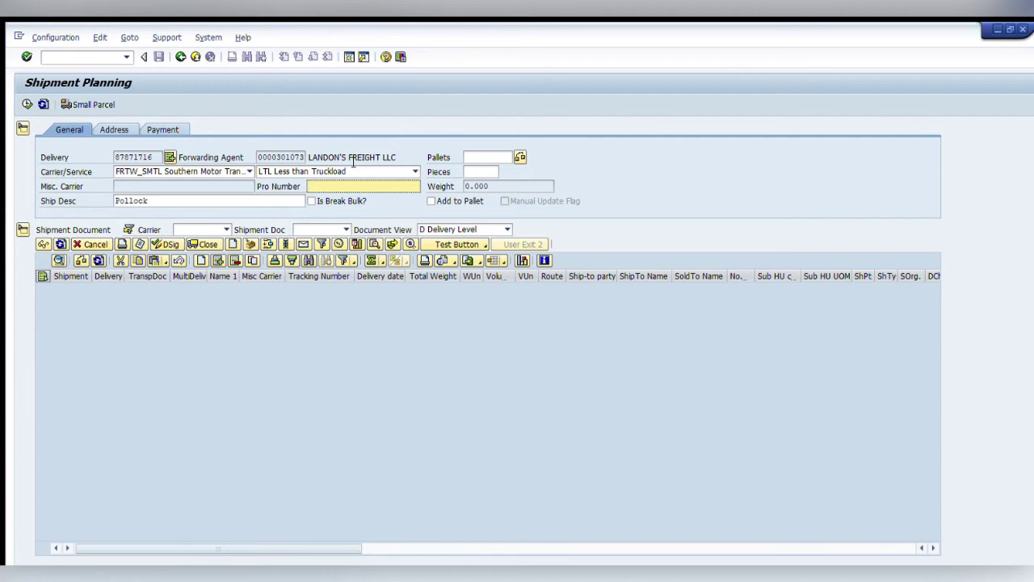
{"action": "type", "text": "Asreil"}
{"action": "key", "text": "BackSpace"}
{"action": "key", "text": "BackSpace"}
{"action": "type", "text": "ielT10"}
{"action": "left_click", "coordinate": [480, 157]}
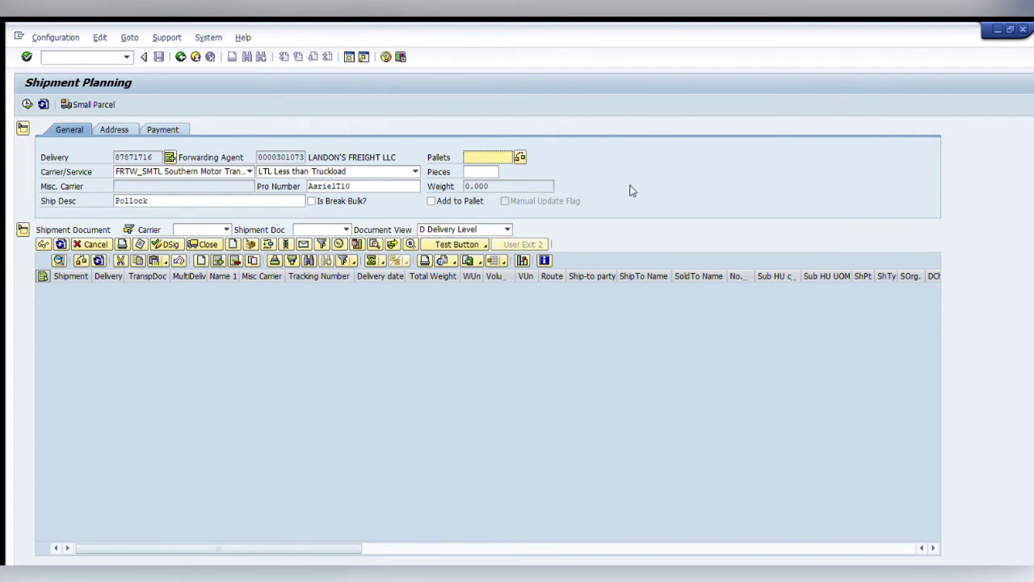
{"action": "type", "text": "4"}
{"action": "key", "text": "Tab"}
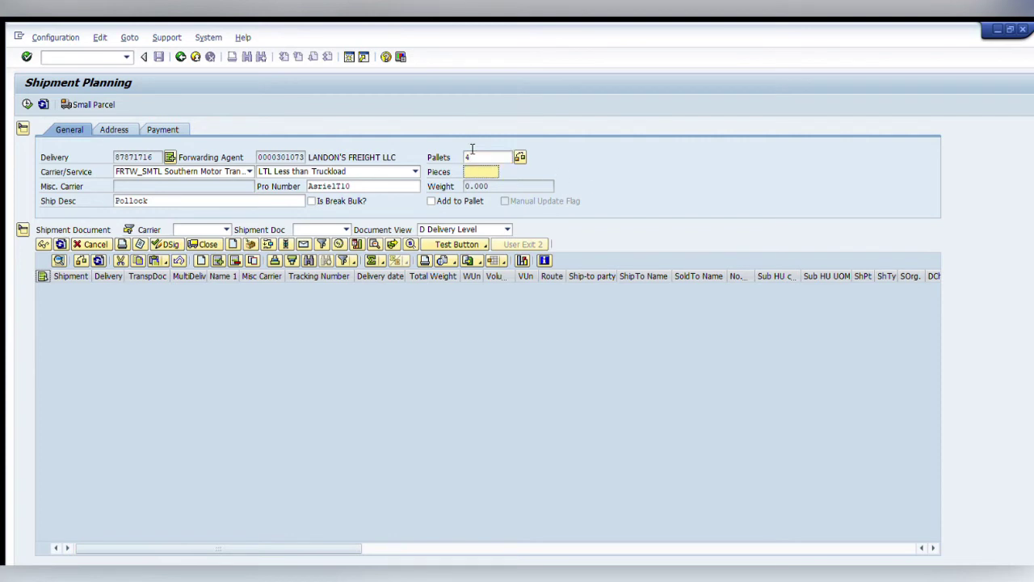
{"action": "type", "text": "2000"}
{"action": "key", "text": "Return"}
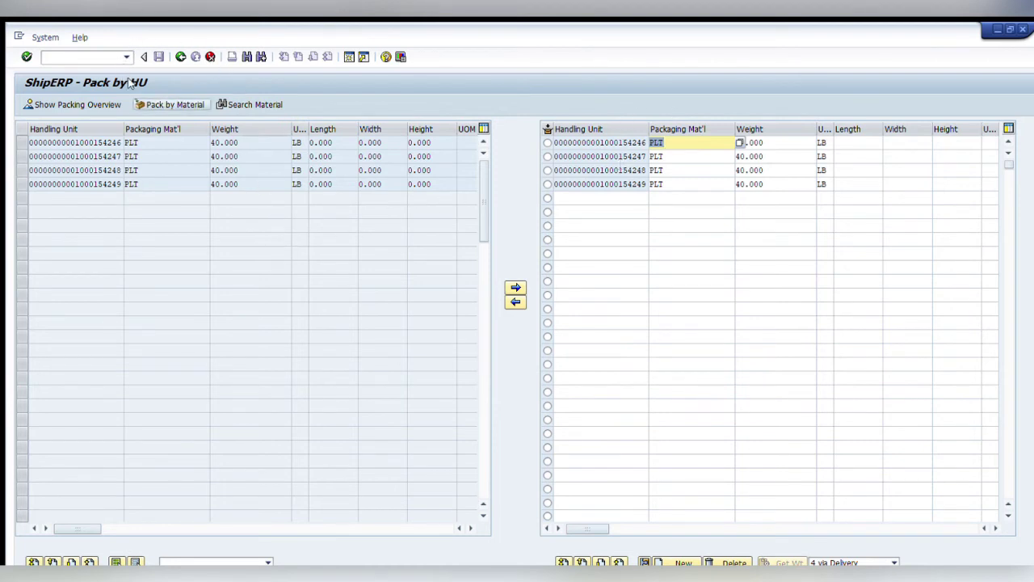
Pack item 10, HERITAGE BAG G-5, as 500 onto each of the first two pallets.
{"action": "key", "text": "F6"}
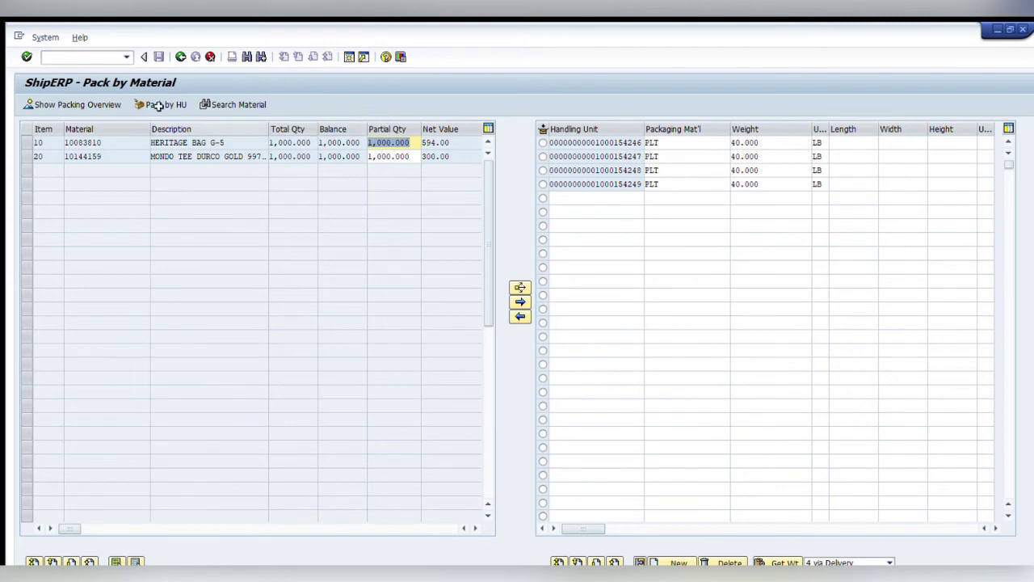
{"action": "left_click", "coordinate": [26, 142]}
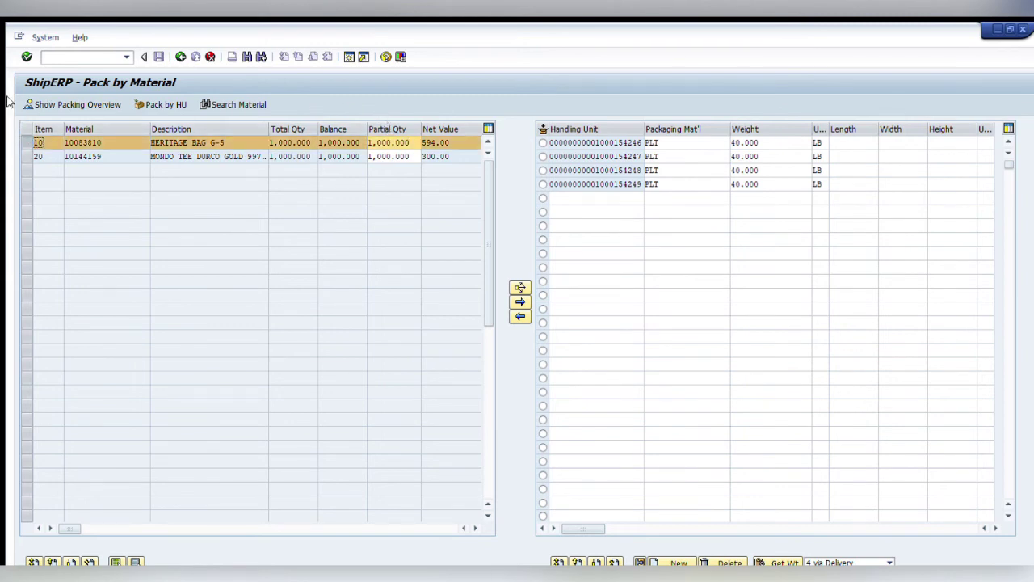
{"action": "left_click", "coordinate": [13, 114]}
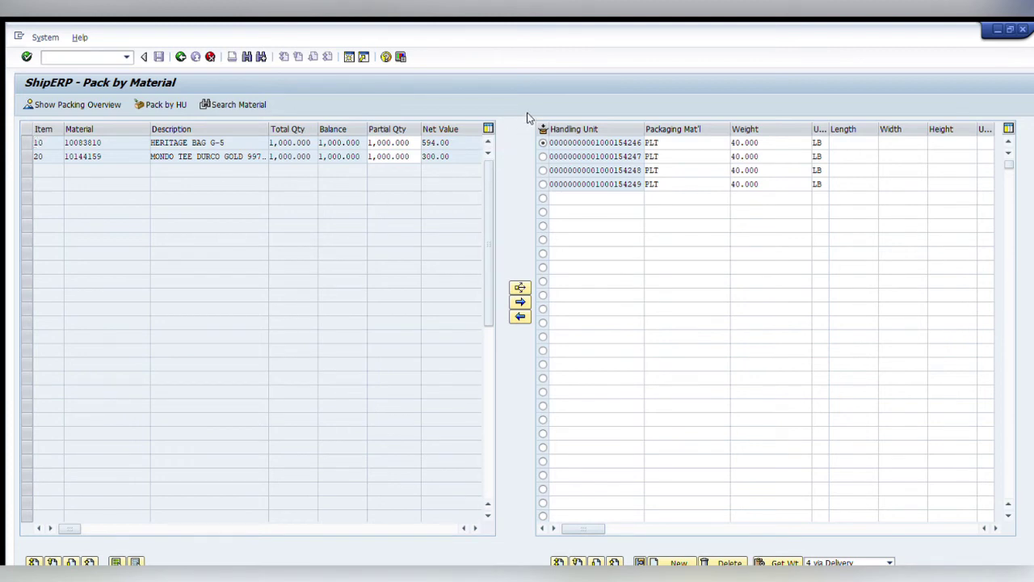
{"action": "left_click", "coordinate": [543, 142]}
{"action": "left_click", "coordinate": [26, 142]}
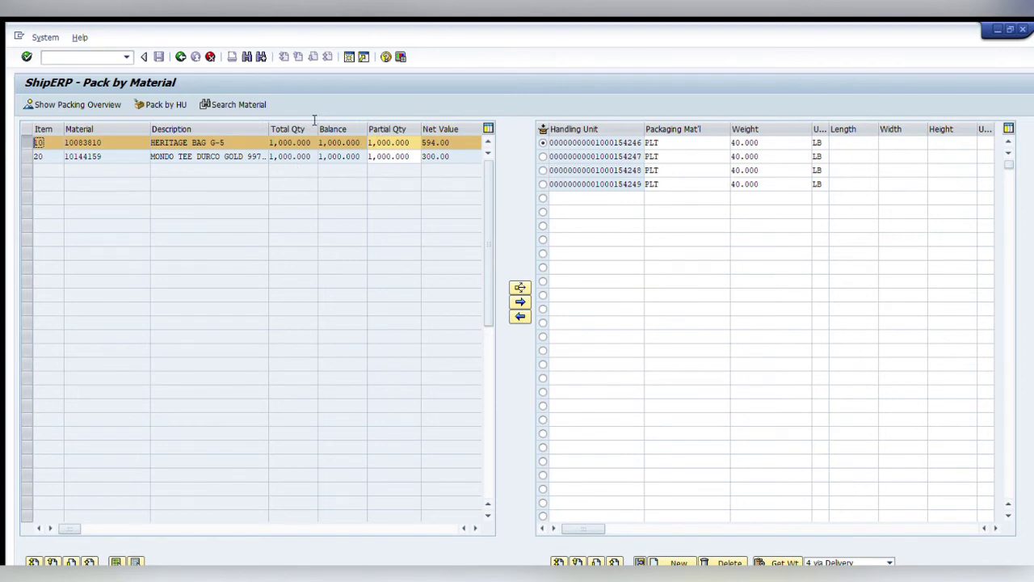
{"action": "key", "text": "Tab"}
{"action": "key", "text": "shift+Home"}
{"action": "type", "text": "500"}
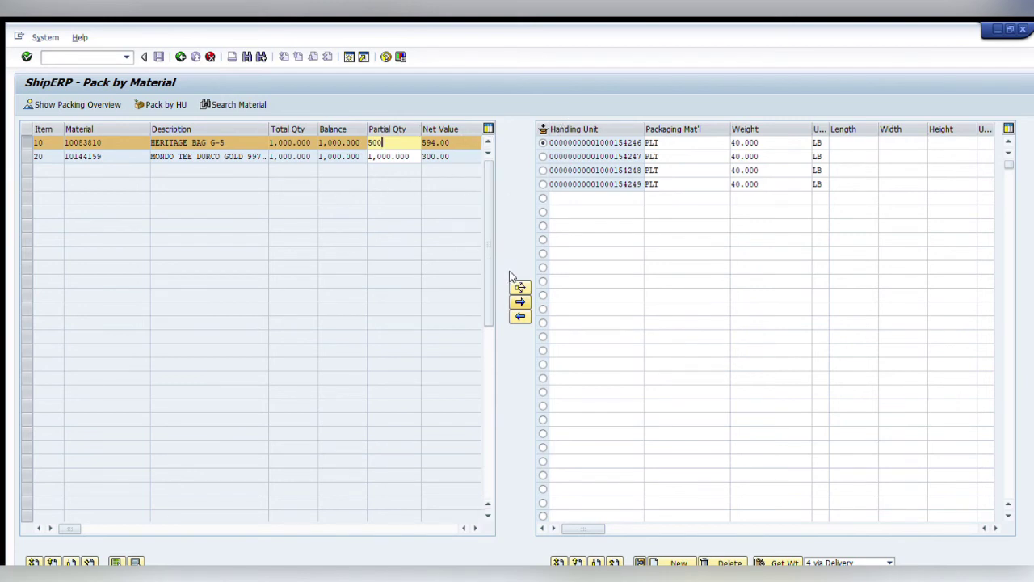
{"action": "left_click", "coordinate": [520, 302]}
{"action": "left_click", "coordinate": [520, 287]}
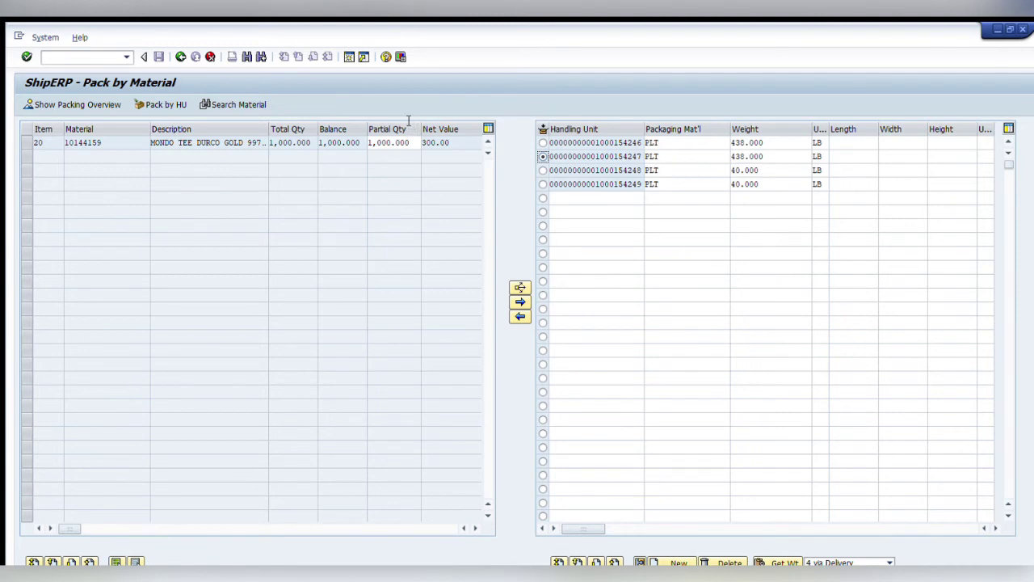
Pack item 20 as 600 on the third pallet and 400 on the fourth, then finish packing.
{"action": "left_click", "coordinate": [27, 142]}
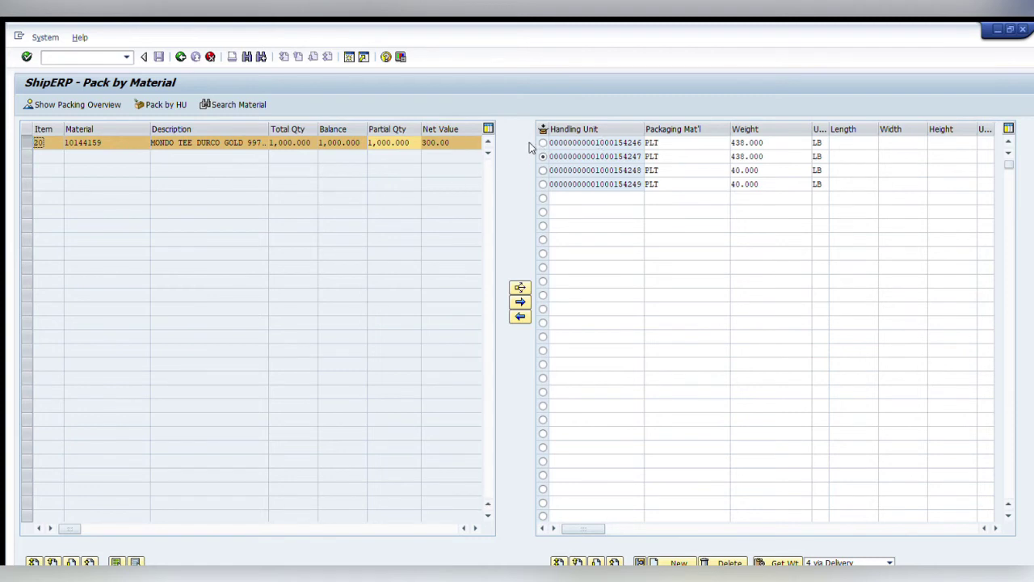
{"action": "left_click", "coordinate": [414, 143]}
{"action": "key", "text": "shift+Home"}
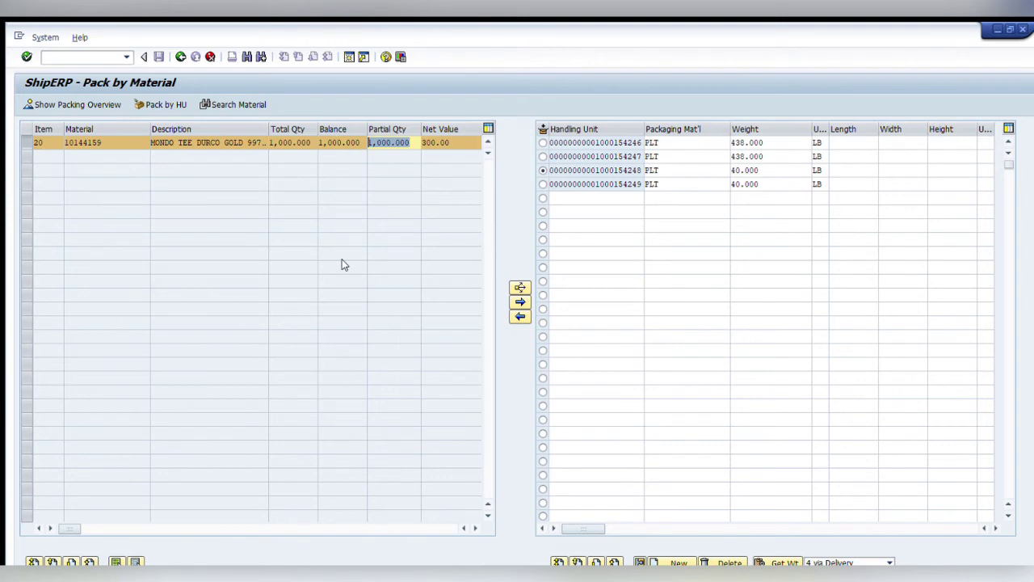
{"action": "type", "text": "600"}
{"action": "left_click", "coordinate": [520, 301]}
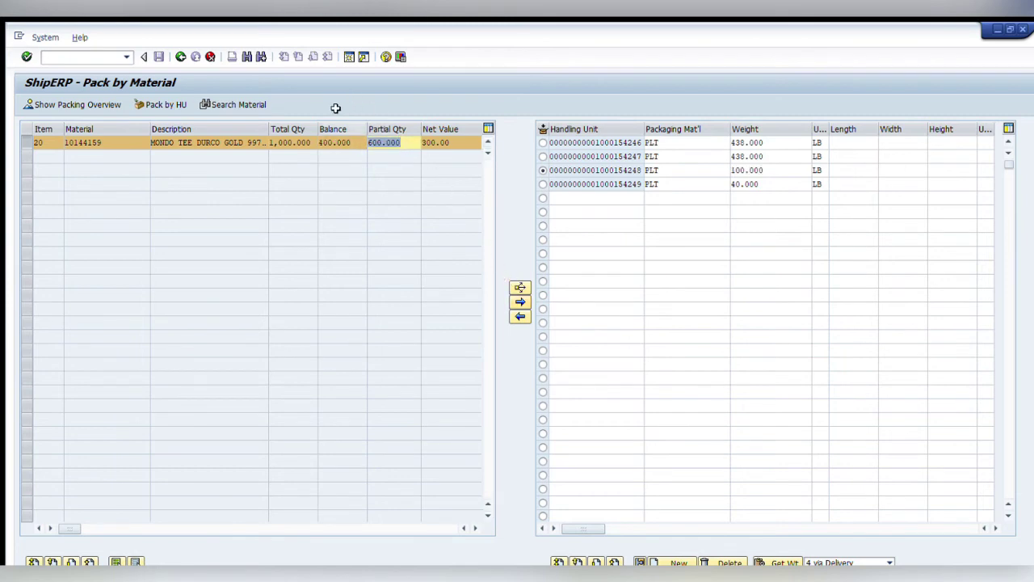
{"action": "key", "text": "shift+Tab"}
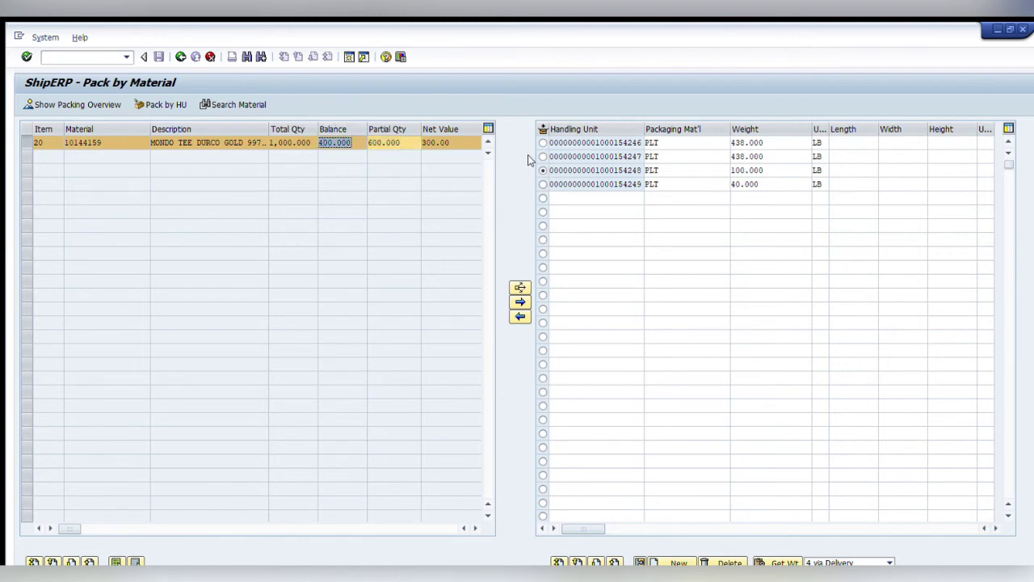
{"action": "left_click", "coordinate": [543, 185]}
{"action": "key", "text": "Tab"}
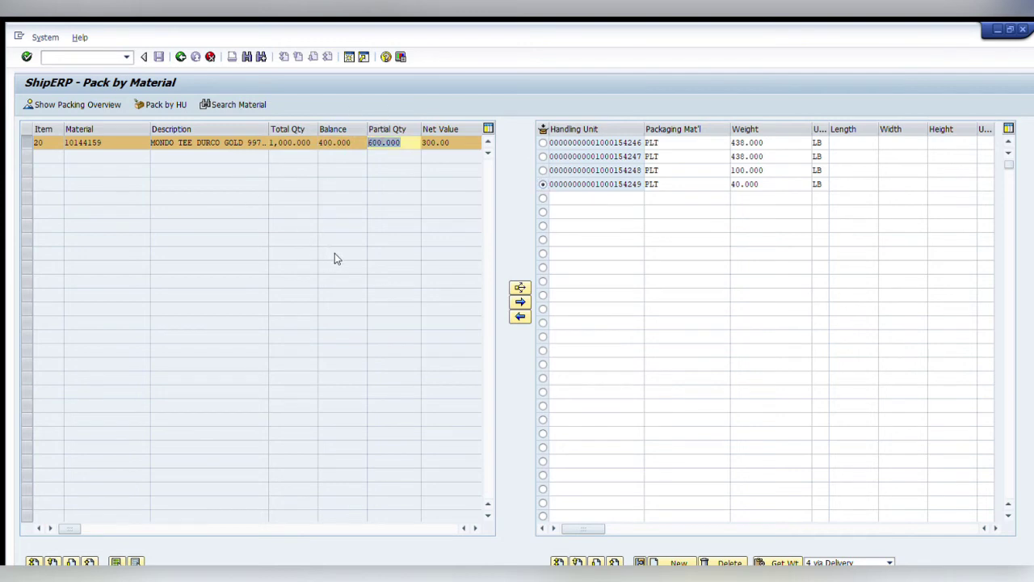
{"action": "type", "text": "400"}
{"action": "left_click", "coordinate": [519, 302]}
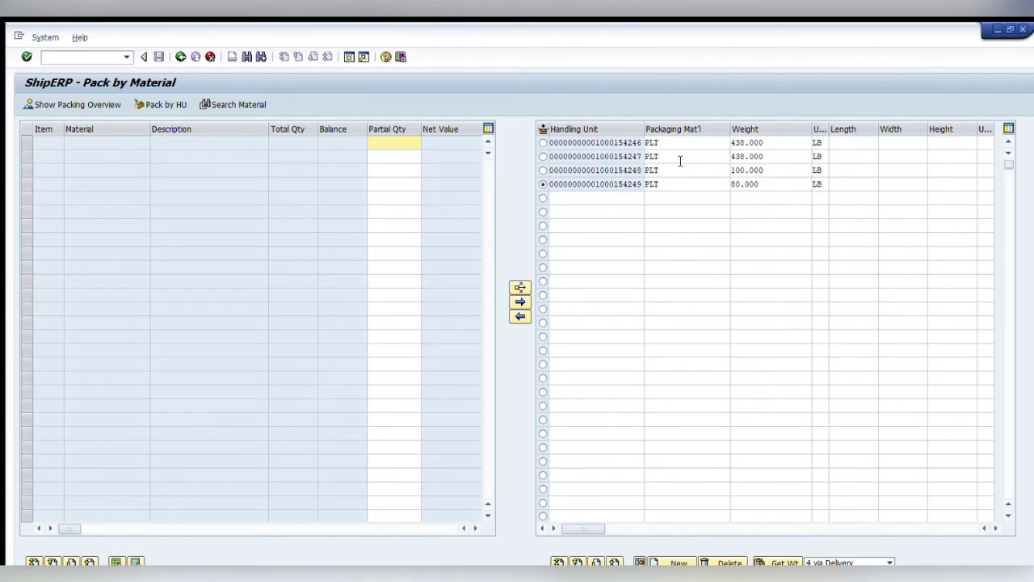
{"action": "left_click", "coordinate": [178, 55]}
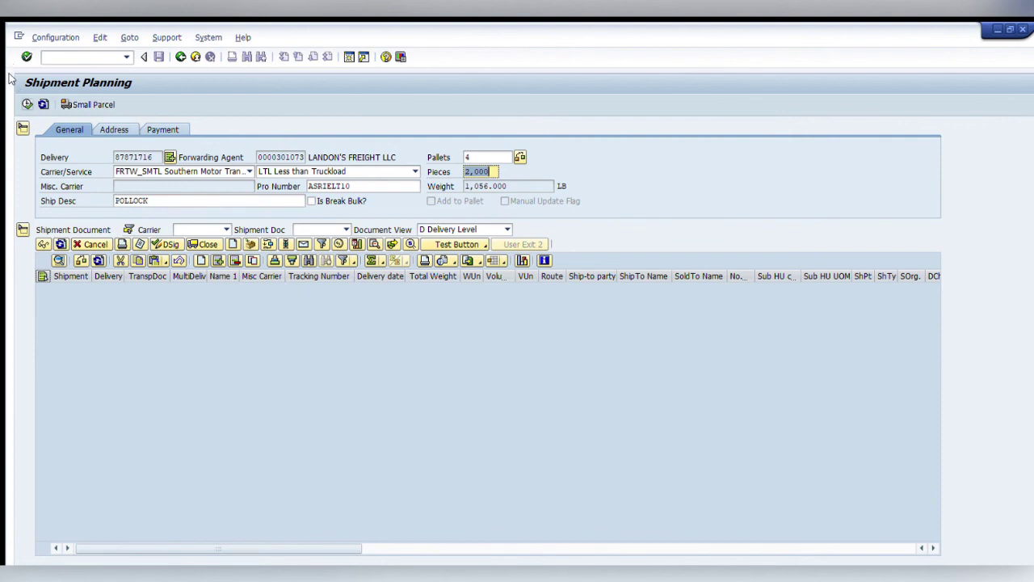
Create shipment 10000328 for delivery 87871716 and widen the Delivery column.
{"action": "key", "text": "Return"}
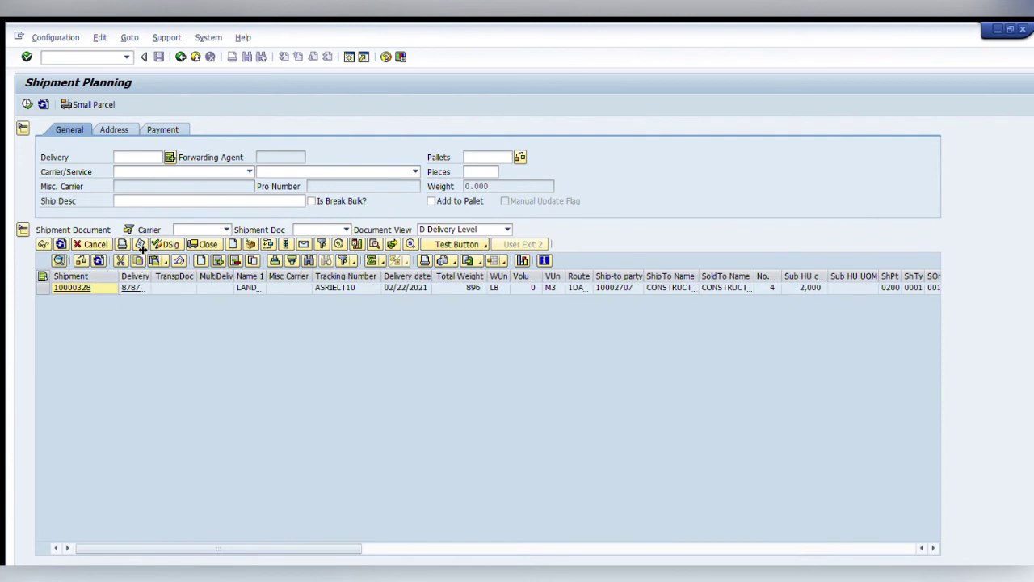
{"action": "double_click", "coordinate": [152, 276]}
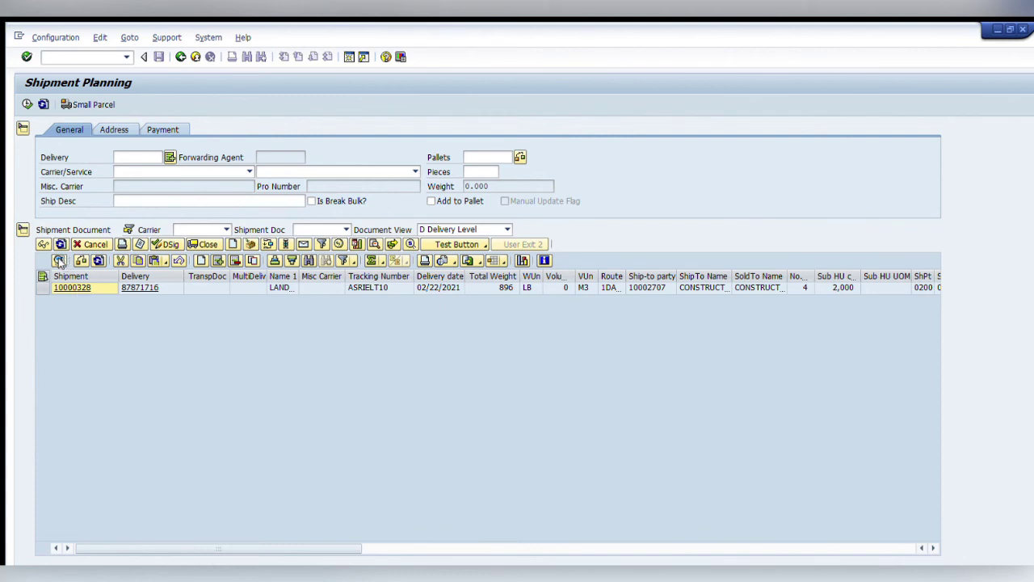
Open shipment 10000328 for changes, then save it to return to Shipment Planning.
{"action": "left_click", "coordinate": [59, 261]}
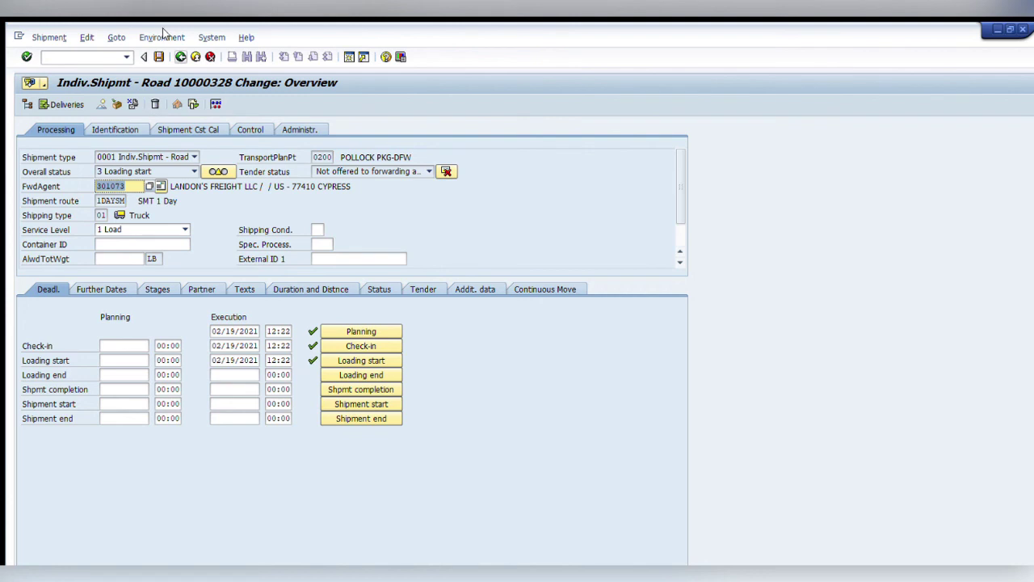
{"action": "key", "text": "ctrl+s"}
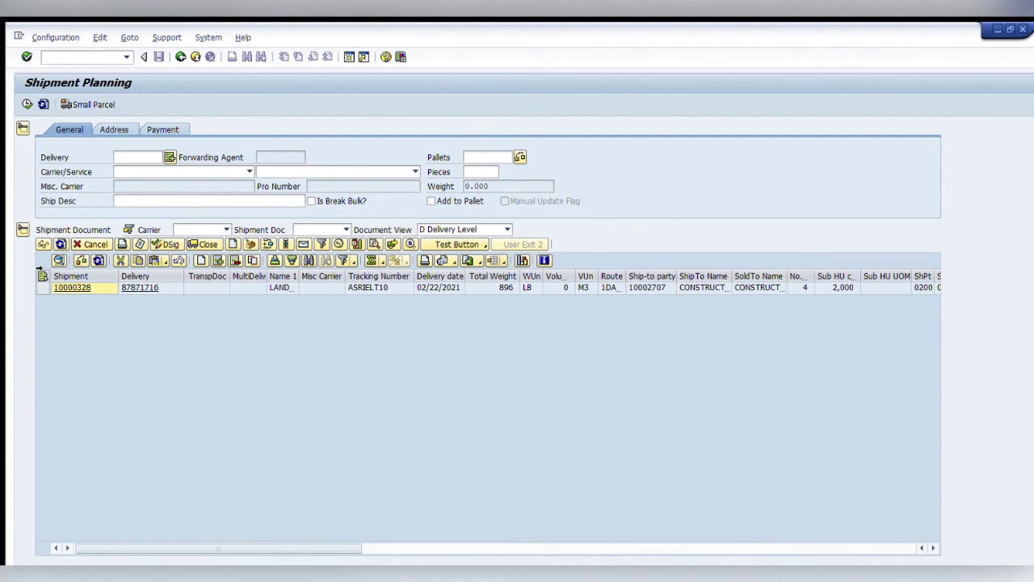
Select shipment 10000328 in the planning list to close it, then enter /nvl03n.
{"action": "left_click", "coordinate": [42, 276]}
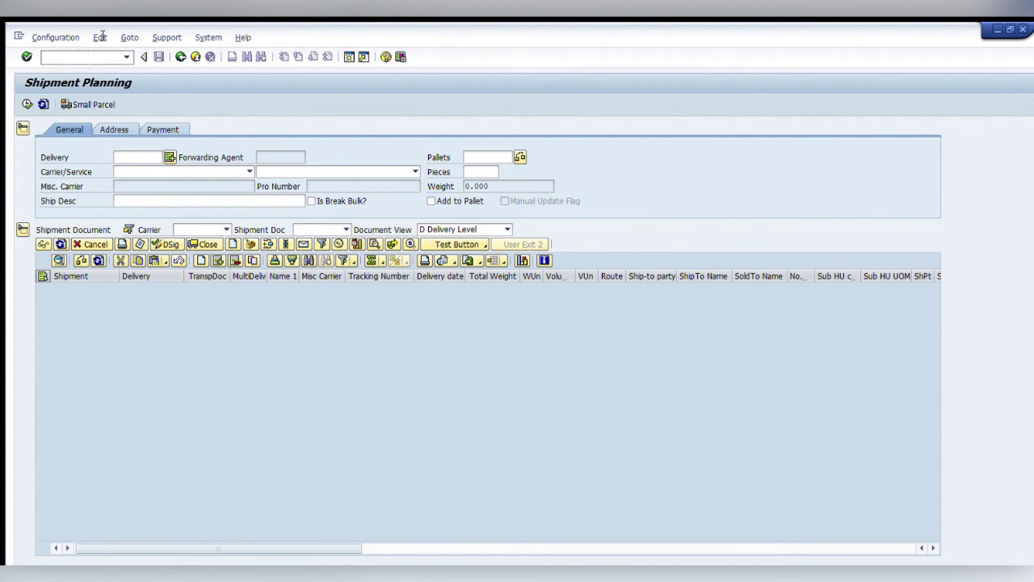
{"action": "type", "text": "/nvl03n"}
Display delivery 87871716, check its 02/19/2021 actual GI date, and view its document flow.
{"action": "key", "text": "Return"}
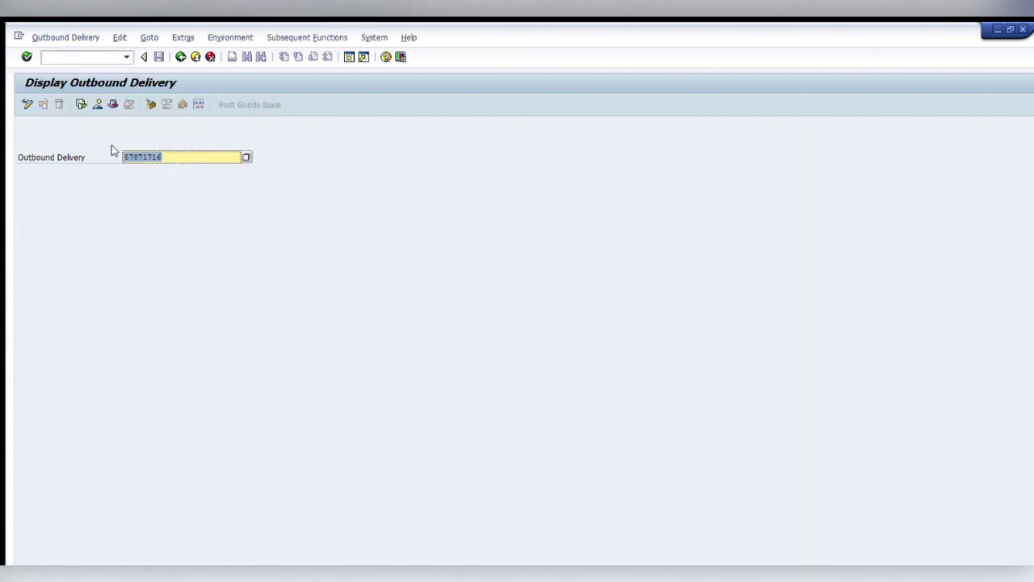
{"action": "key", "text": "Return"}
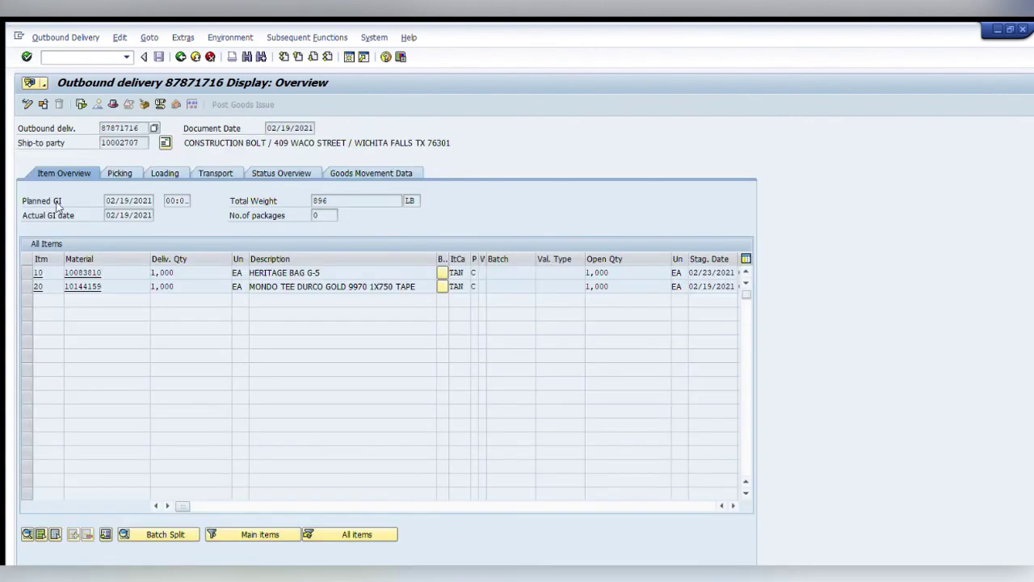
{"action": "left_click_drag", "start_coordinate": [97, 191], "coordinate": [145, 190]}
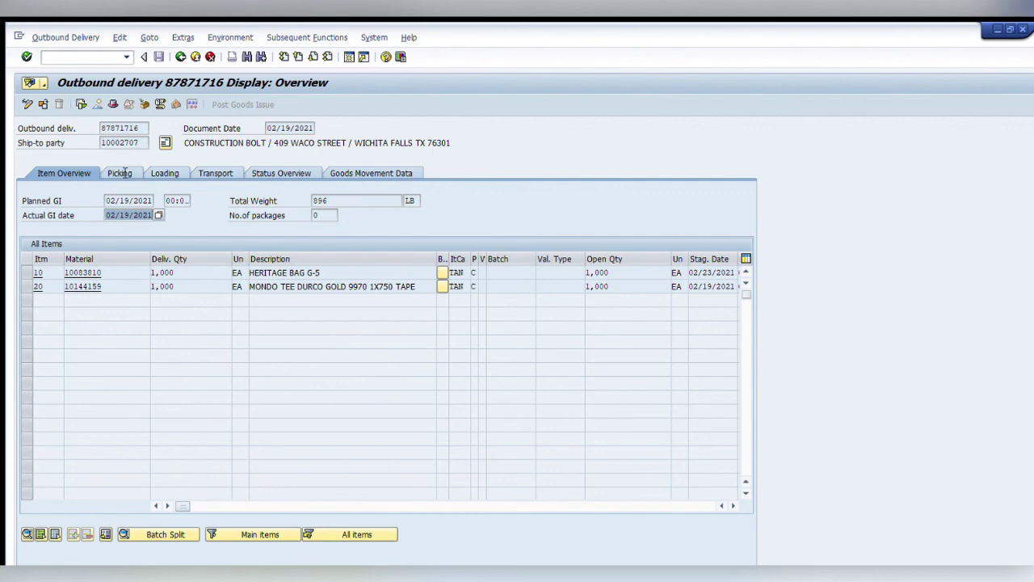
{"action": "left_click", "coordinate": [96, 106]}
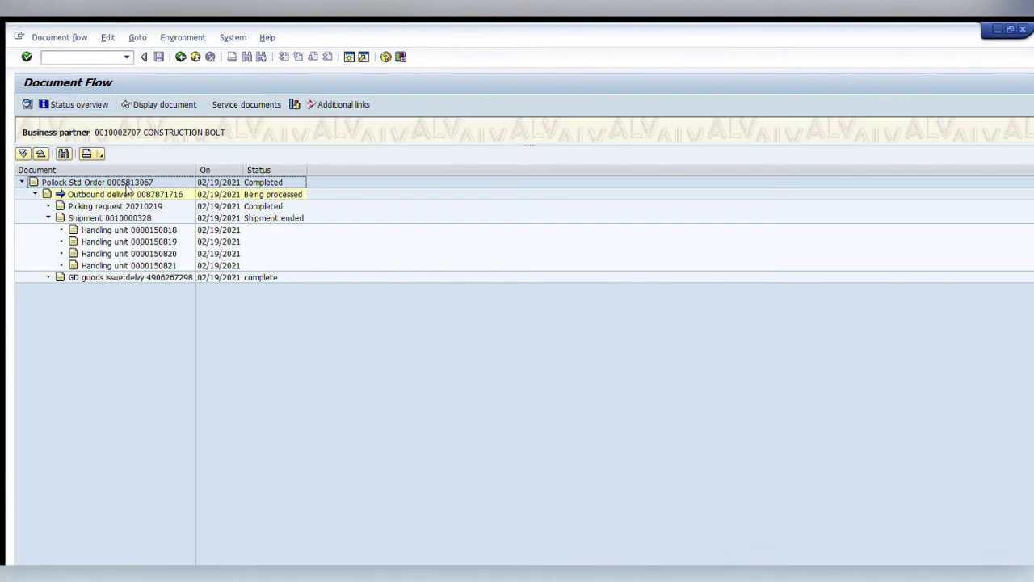
{"action": "left_click", "coordinate": [121, 218]}
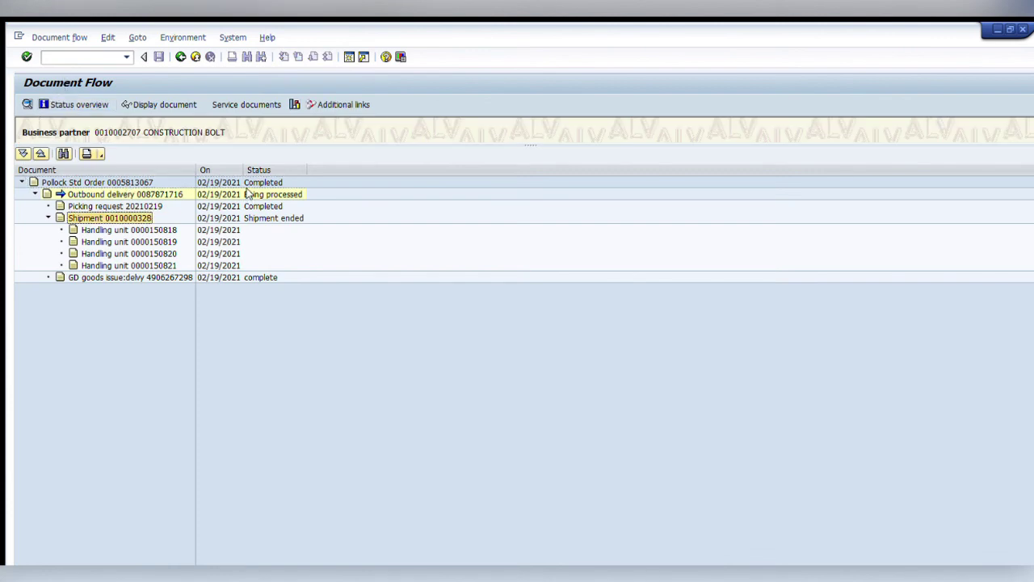
{"action": "left_click", "coordinate": [166, 104]}
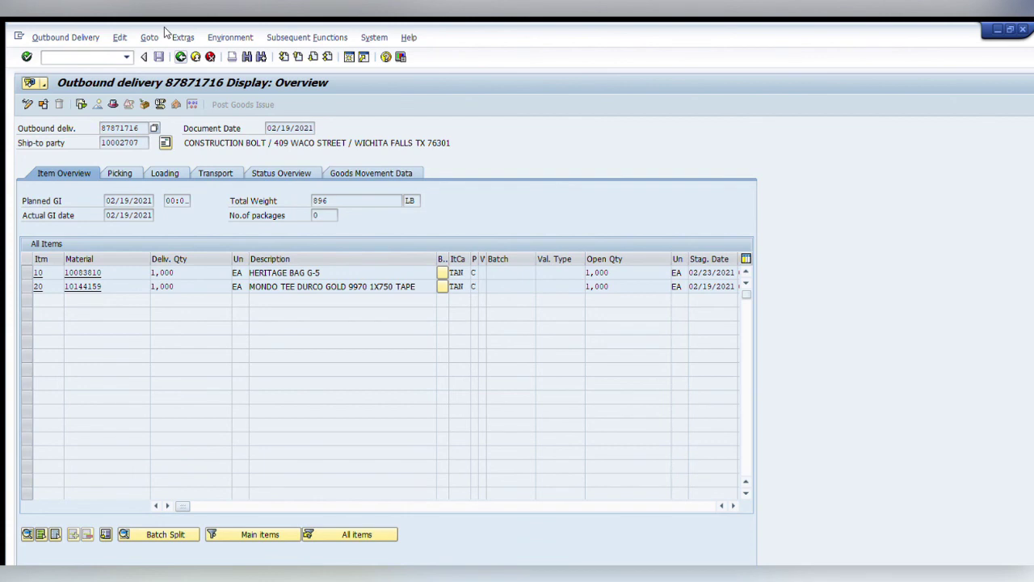
{"action": "key", "text": "F3"}
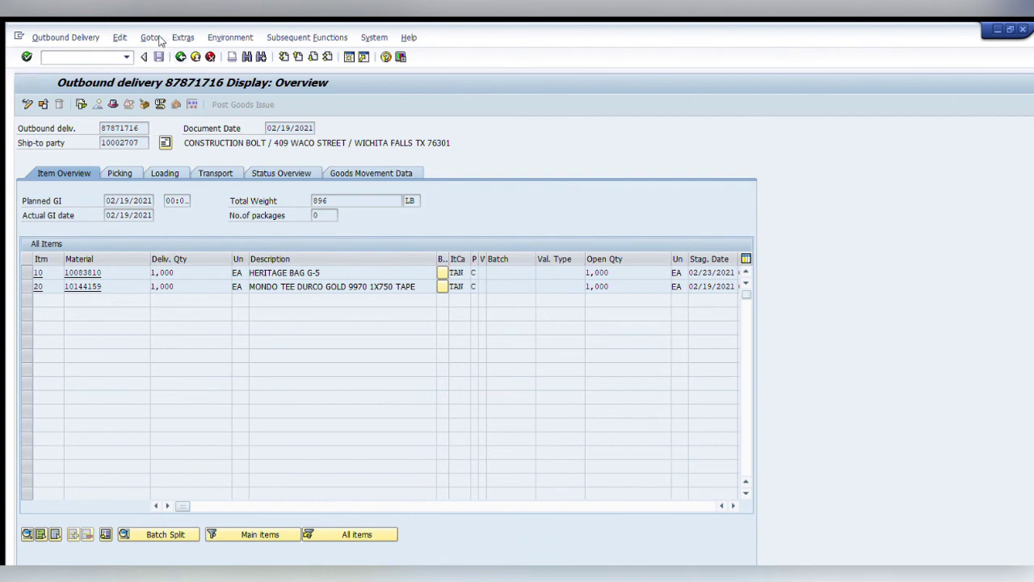